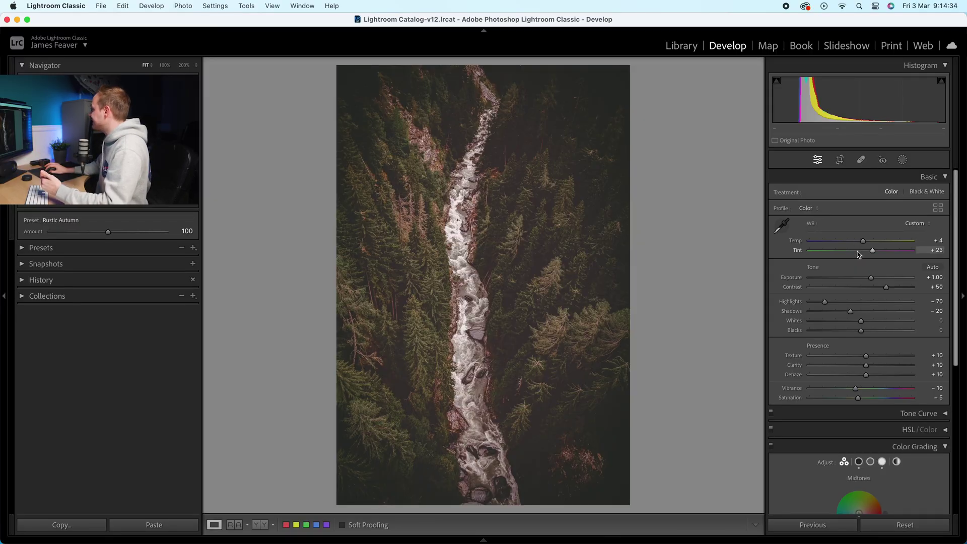
Expand the Presets panel, collapse the Colour Grading folder, and show the add-preset options.
scroll(870, 353, "down", 1)
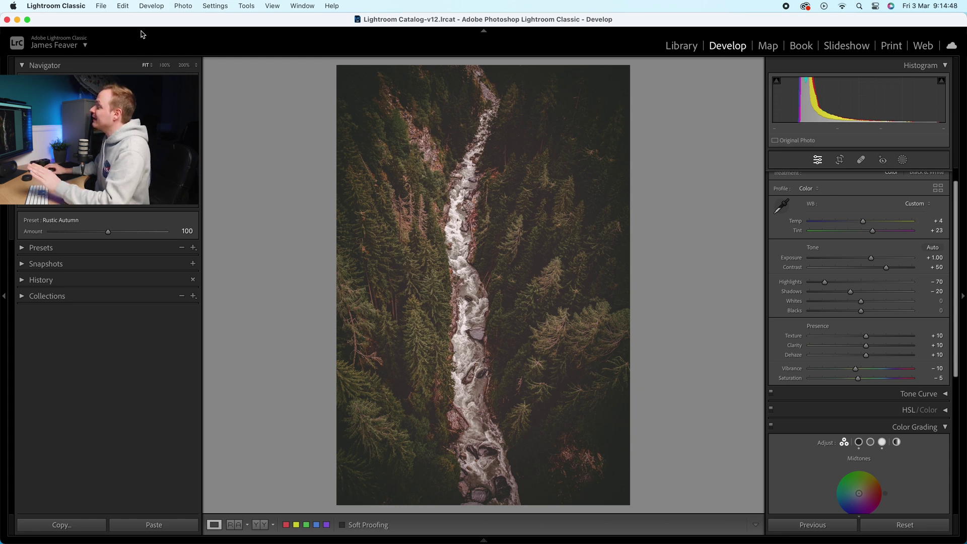
left_click(24, 248)
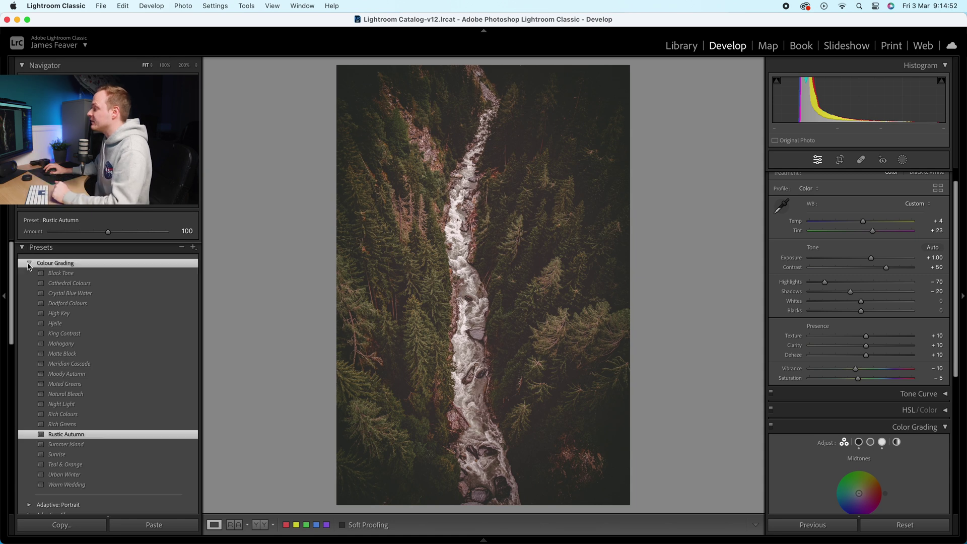
left_click(29, 263)
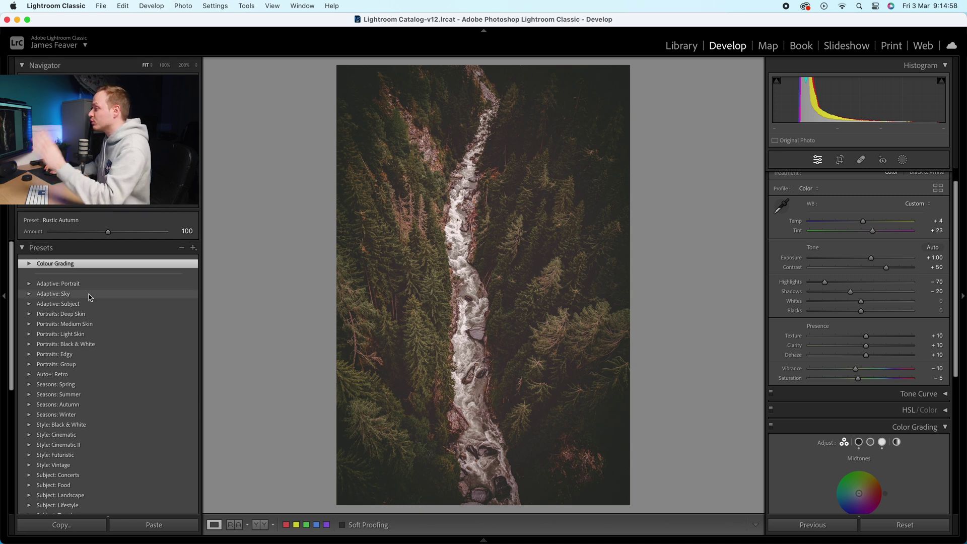
left_click(193, 248)
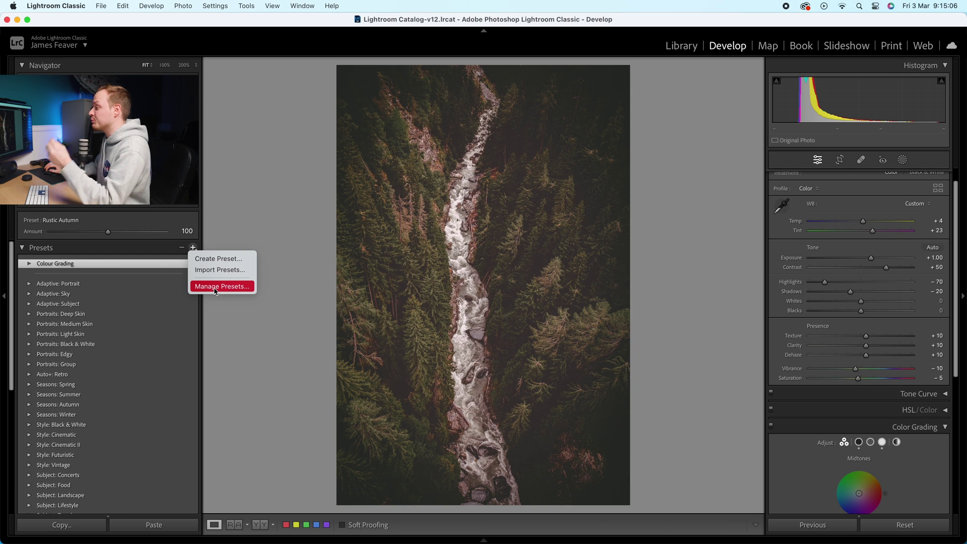
Start a new develop preset named 'Test' and assign it to the Colour Grading group.
left_click(218, 258)
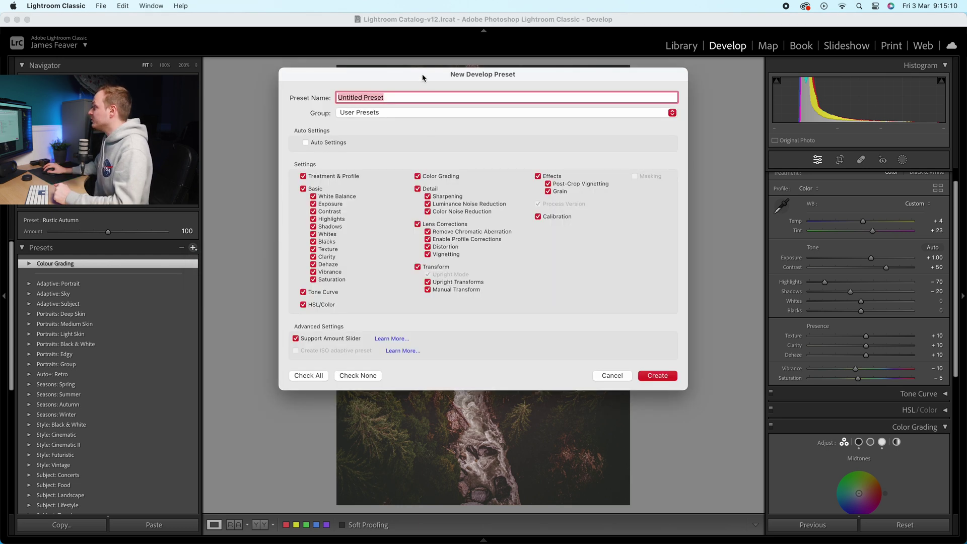
left_click_drag(421, 77, 400, 99)
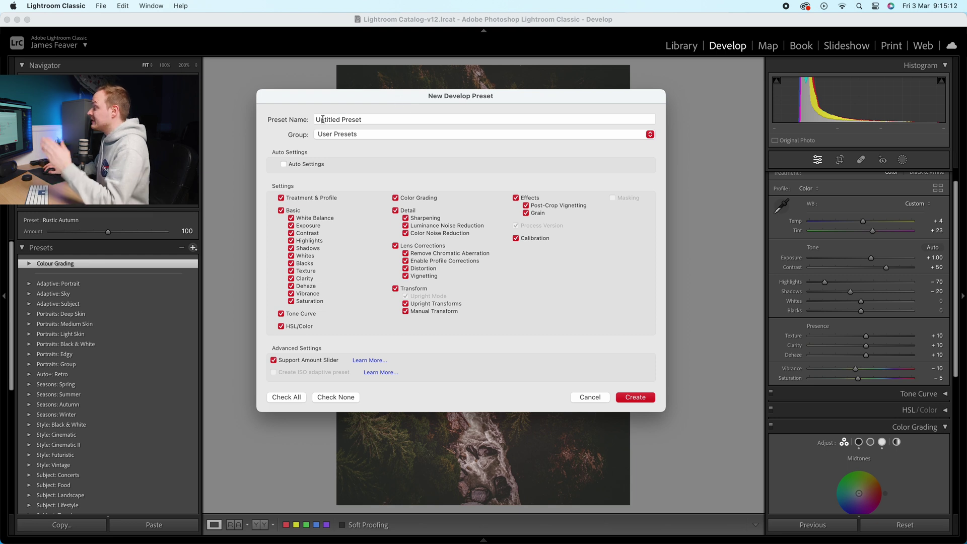
left_click_drag(321, 120, 363, 118)
left_click(361, 134)
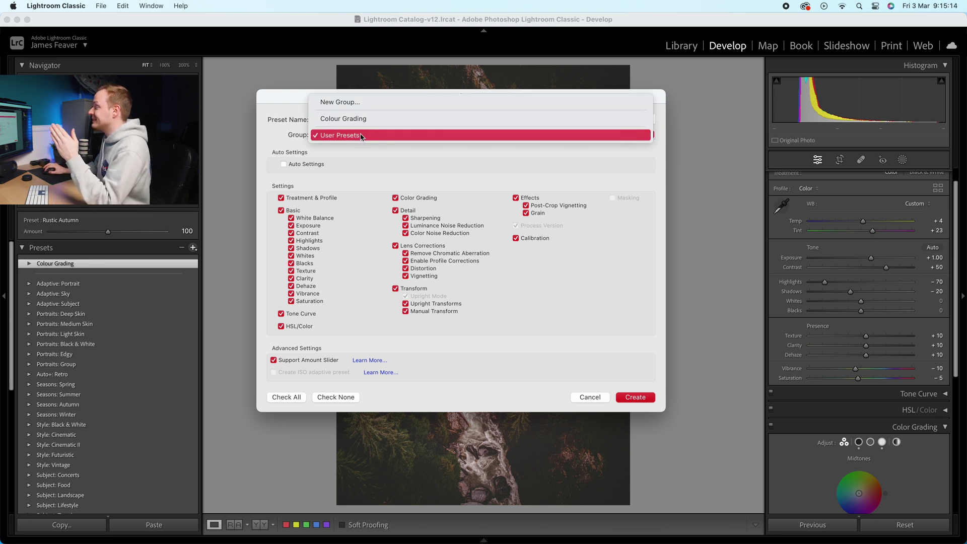
left_click(369, 135)
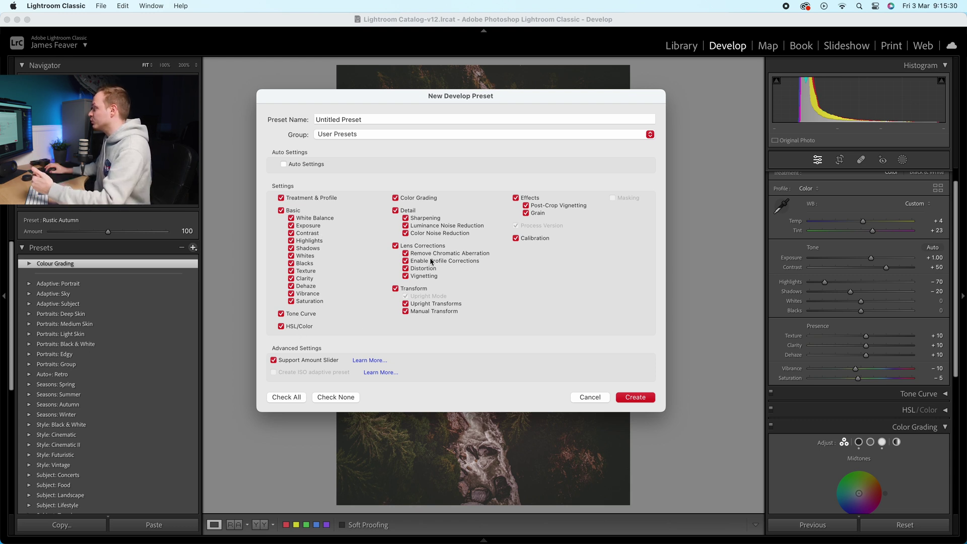
left_click(367, 120)
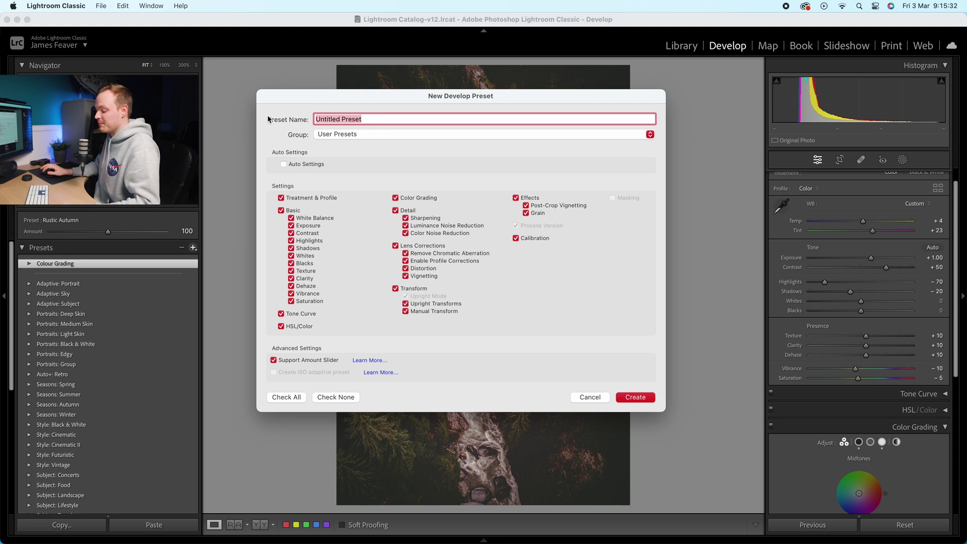
type("Test")
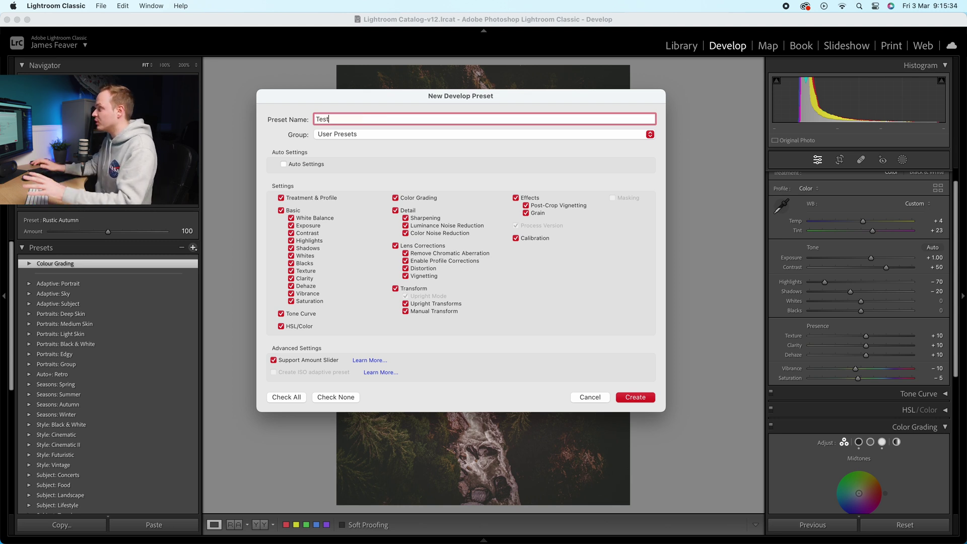
left_click(351, 137)
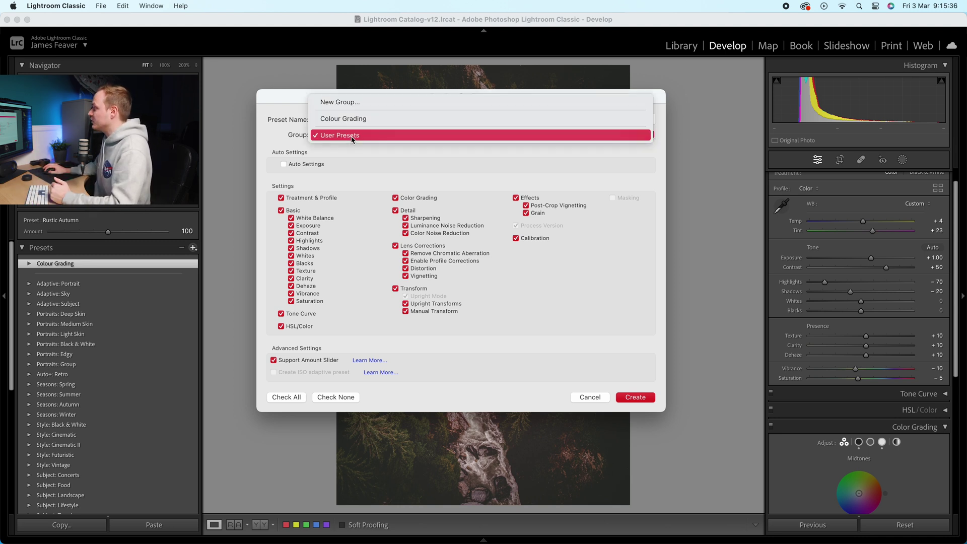
left_click(349, 119)
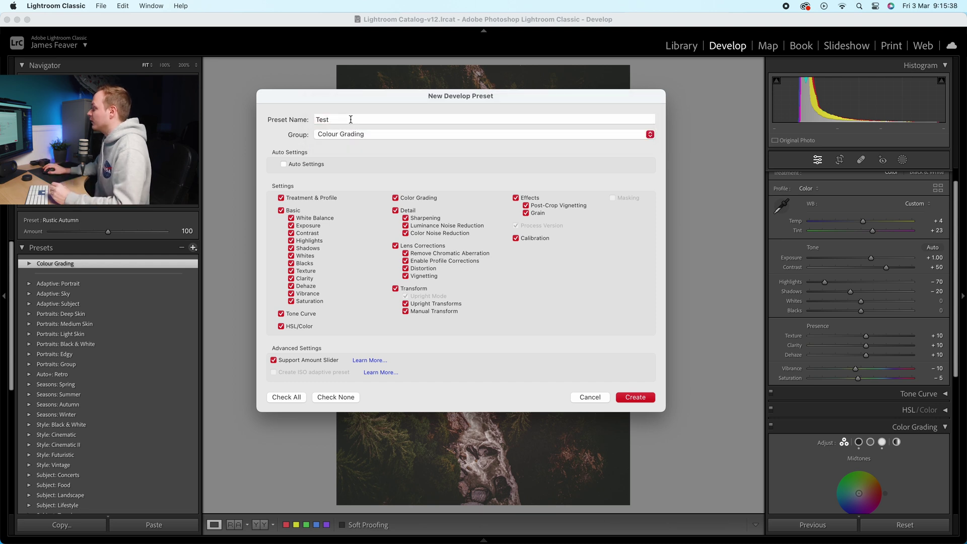
Create the Test preset, reset the photo's develop settings, then apply Test from Colour Grading.
left_click(643, 399)
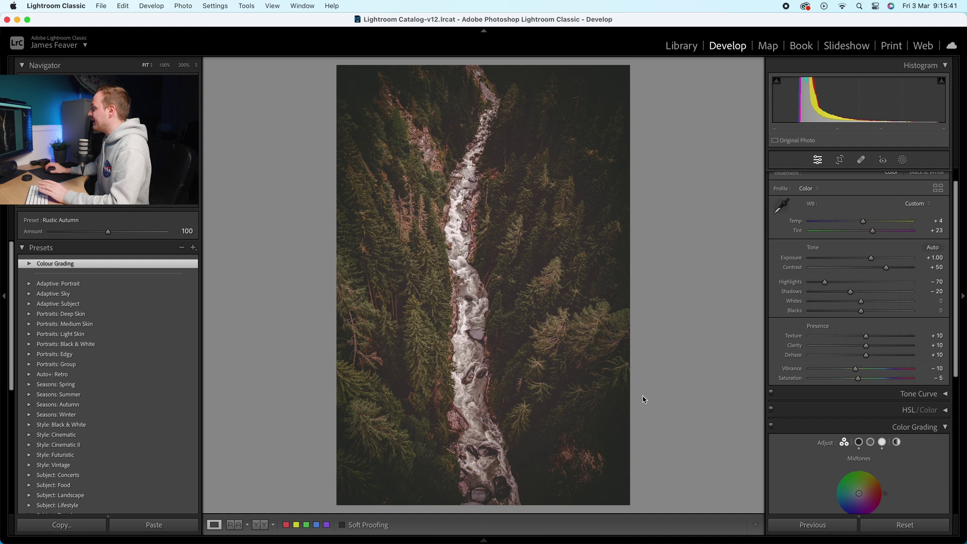
right_click(477, 231)
mouse_move(488, 218)
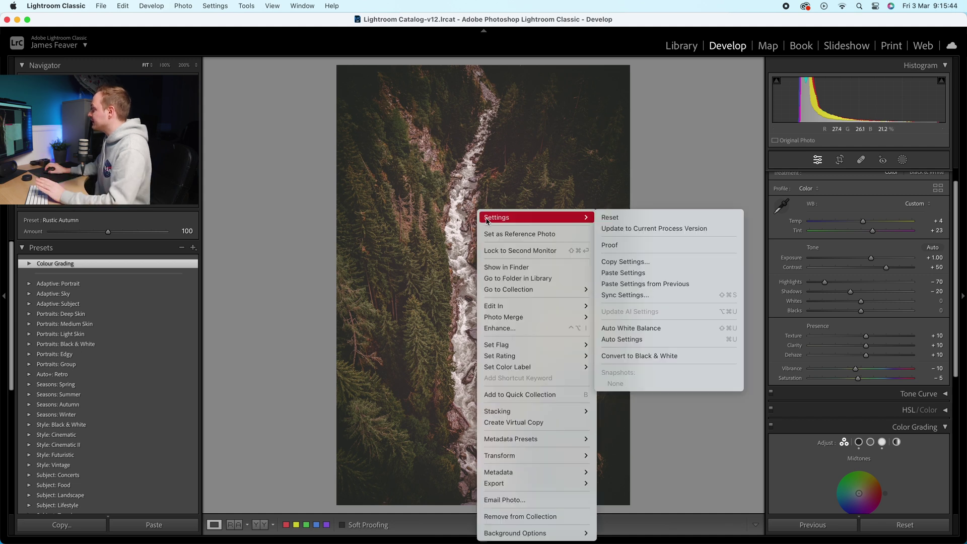
left_click(606, 218)
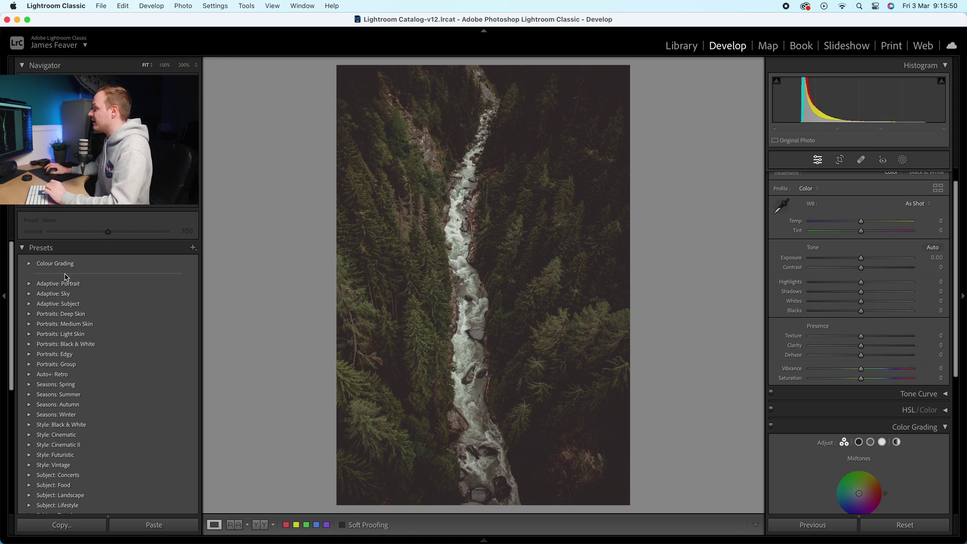
left_click(29, 263)
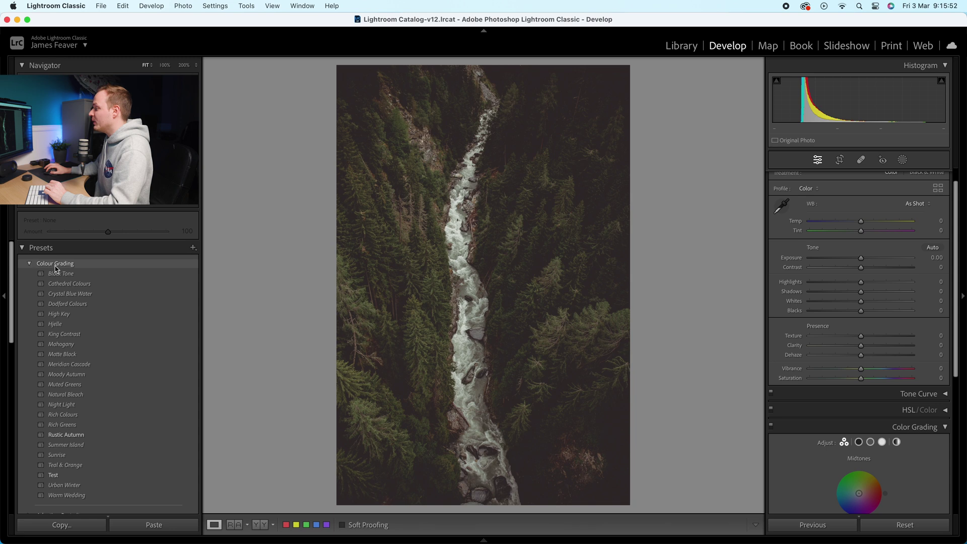
left_click(53, 476)
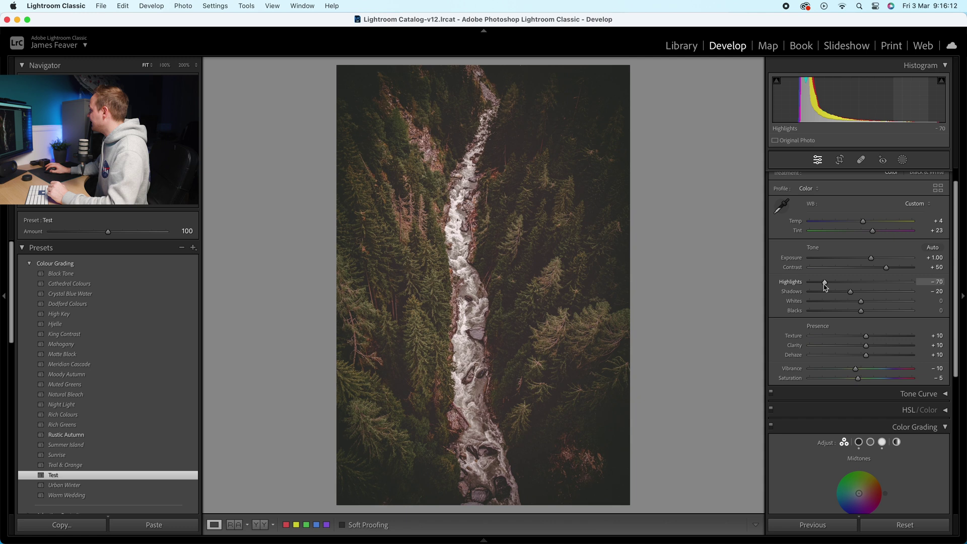
Raise the Exposure slider and set its value to exactly +1.50.
left_click_drag(871, 260, 877, 260)
left_click(934, 257)
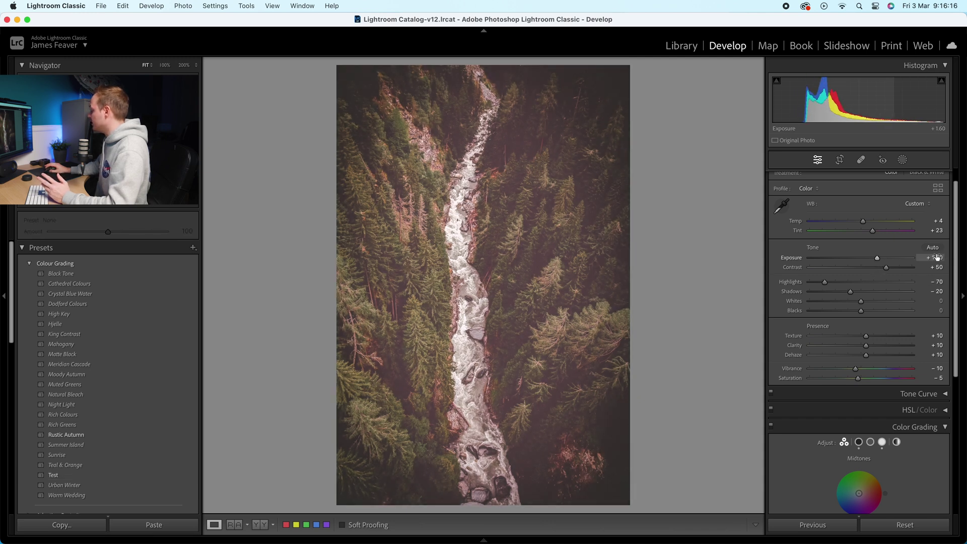
type("1.5")
key("Return")
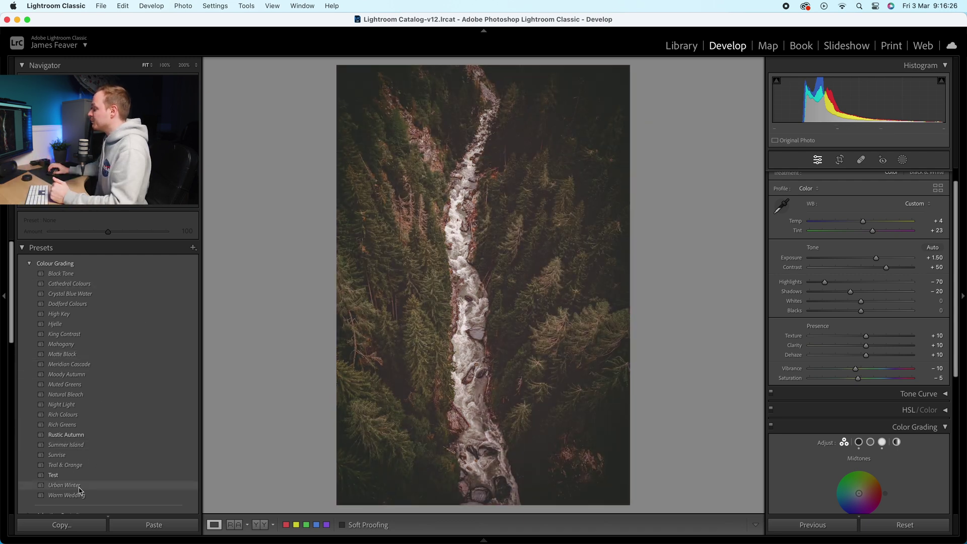
Update the Test preset with the current settings, including Exposure +1.50.
right_click(54, 477)
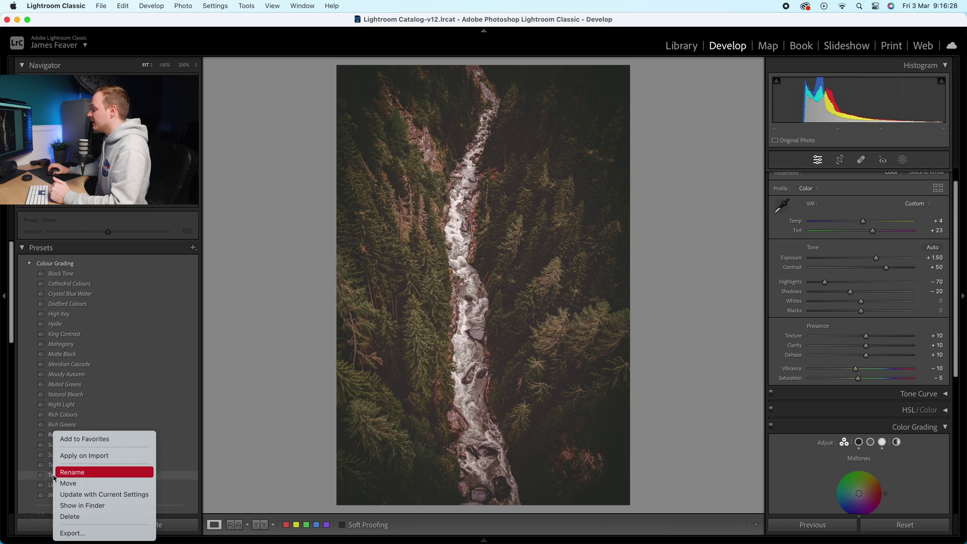
left_click(111, 496)
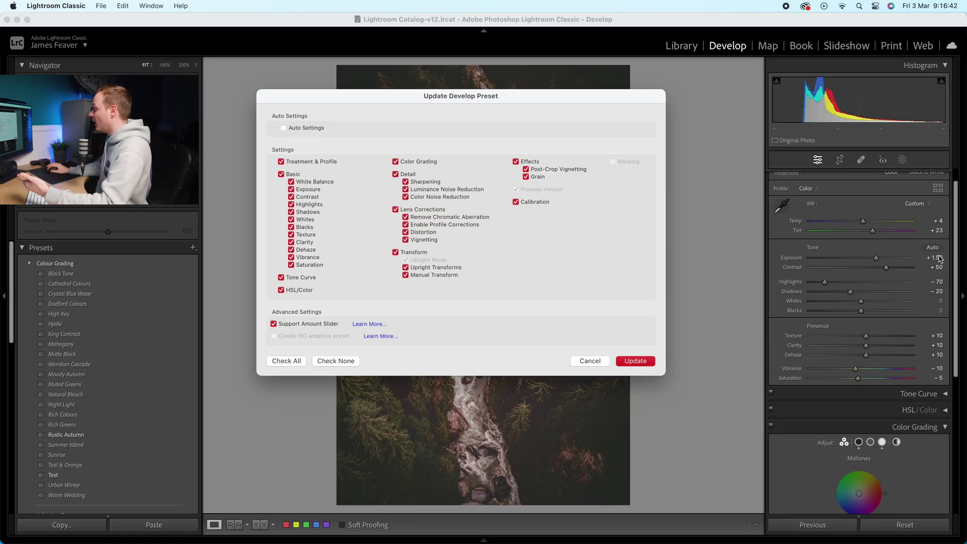
left_click(635, 361)
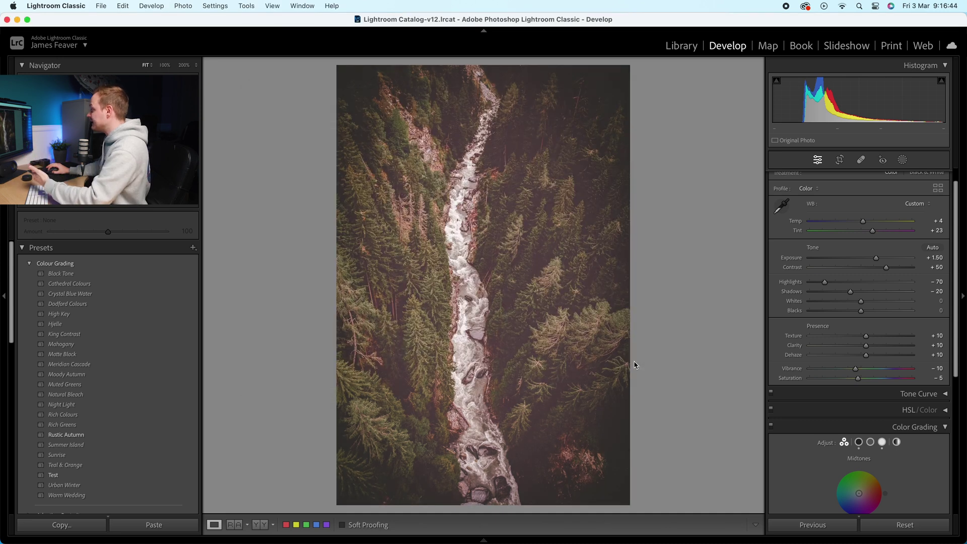
Reset the photo's develop settings and reapply the updated Test preset.
right_click(575, 273)
mouse_move(604, 217)
left_click(703, 216)
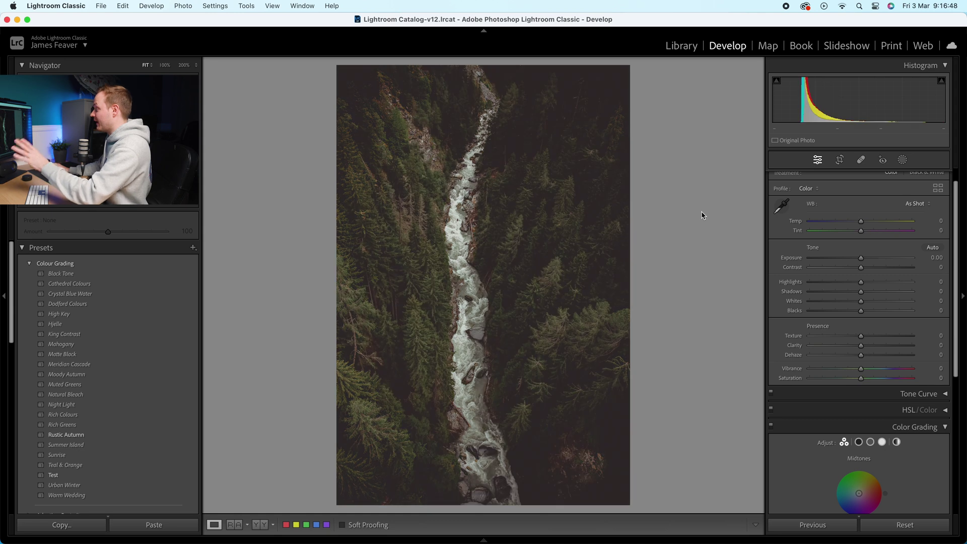
left_click(55, 476)
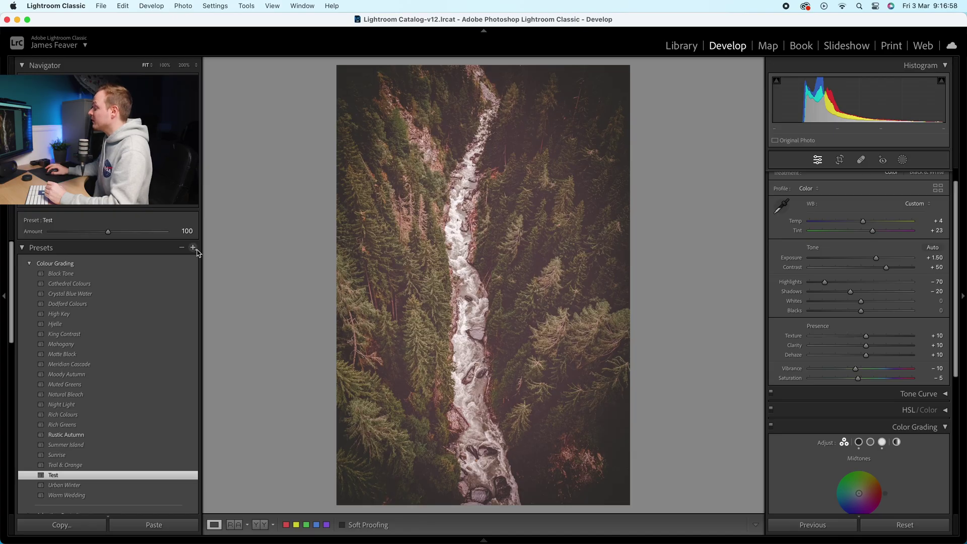
Choose Import Presets from the Presets + menu and browse to the Desktop folder.
left_click(193, 248)
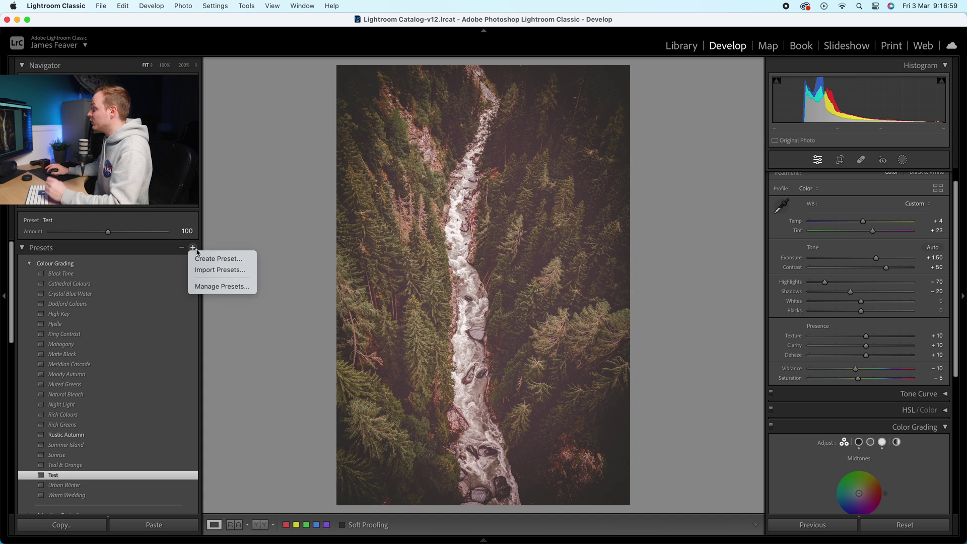
left_click(212, 269)
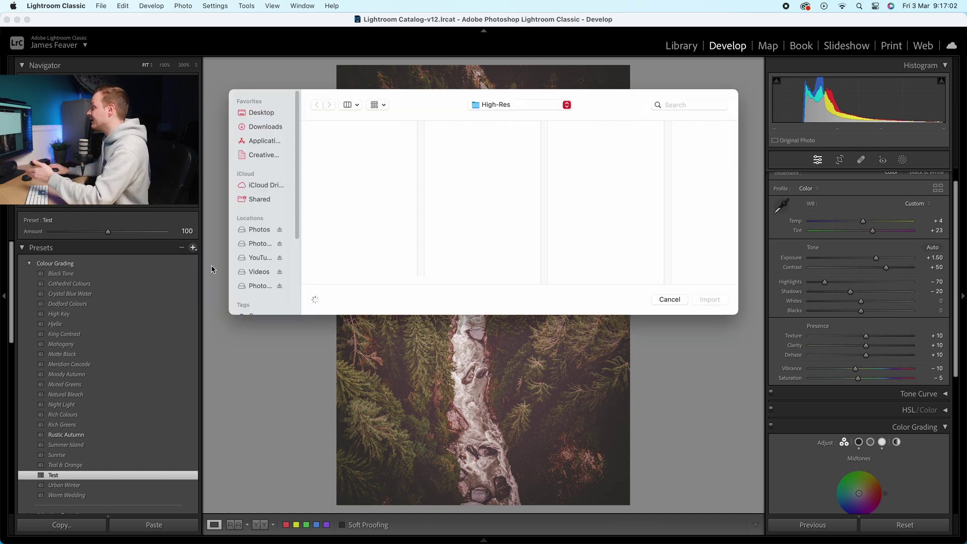
left_click(267, 114)
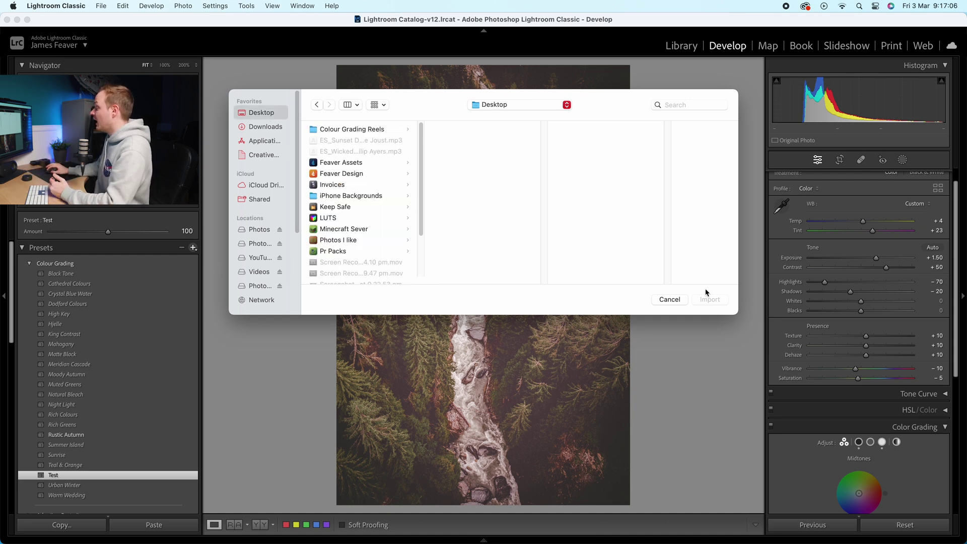